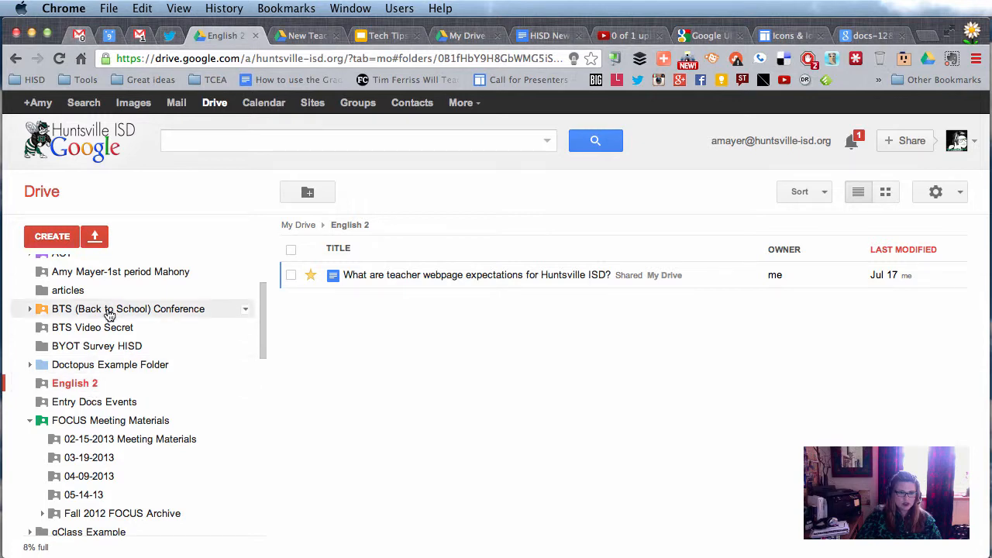
# Create a new Google Document in the shared English 2 folder using Create and share
pyautogui.click(52, 237)
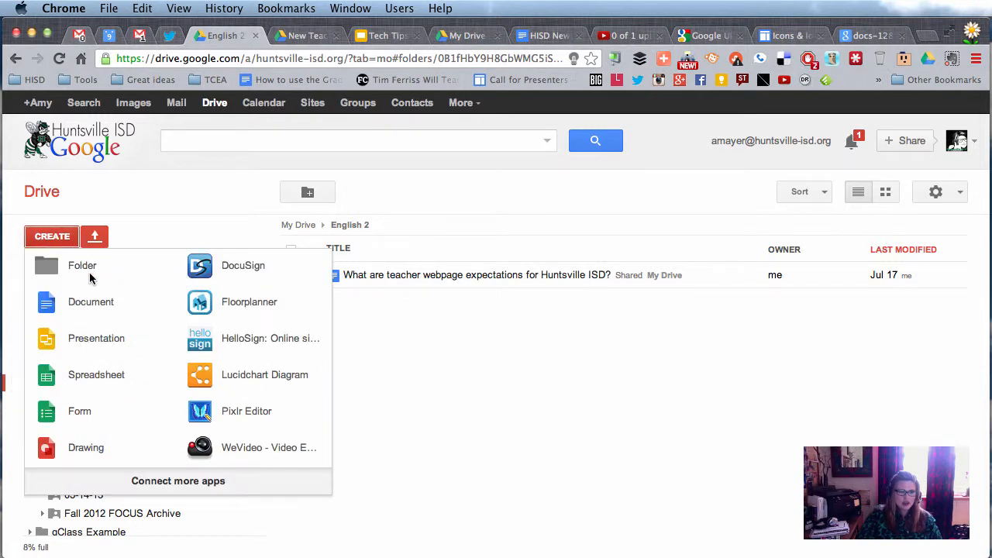
pyautogui.click(93, 315)
pyautogui.click(364, 360)
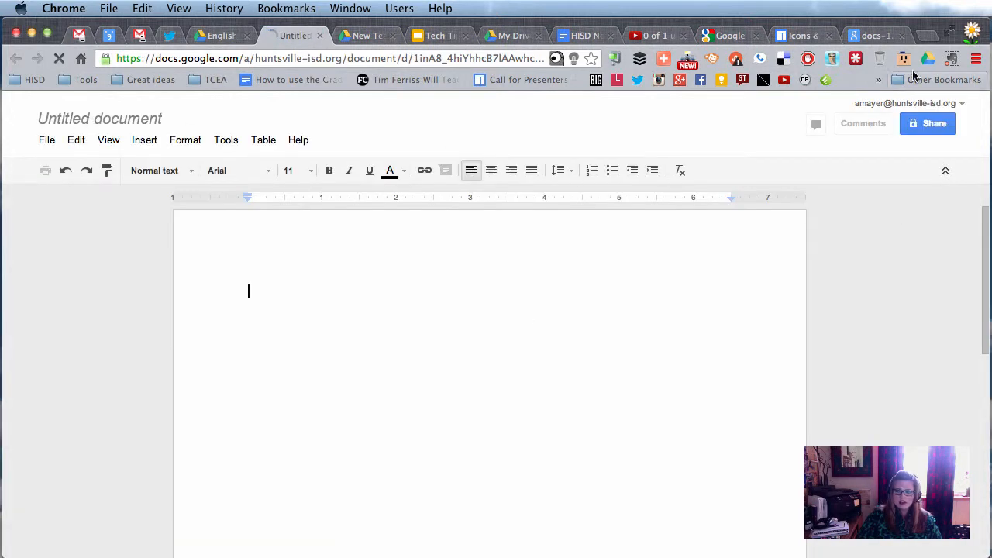
# Rename the untitled document to 'Collaborative Notes 8-14-13'
pyautogui.click(124, 119)
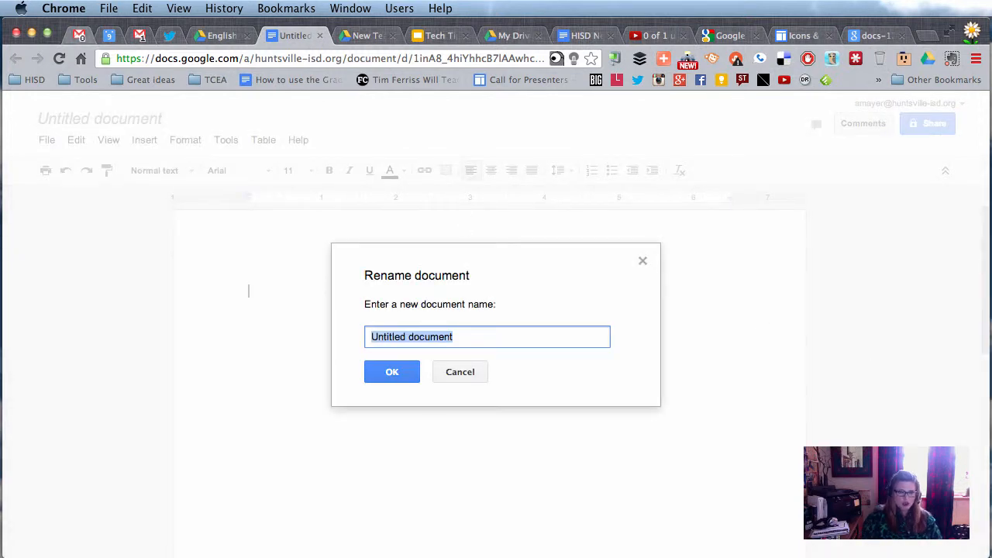
pyautogui.write('Collabora')
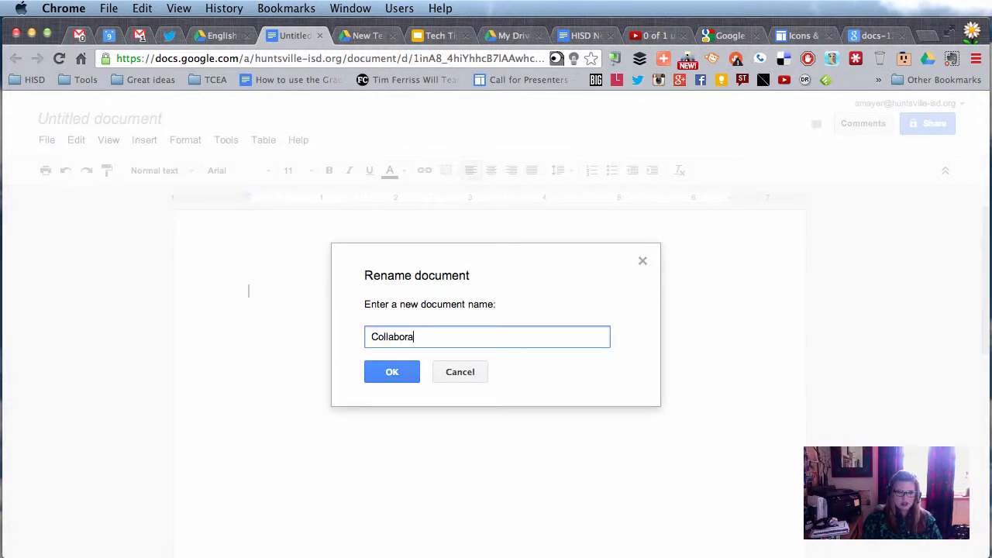
pyautogui.write('tive Notes ')
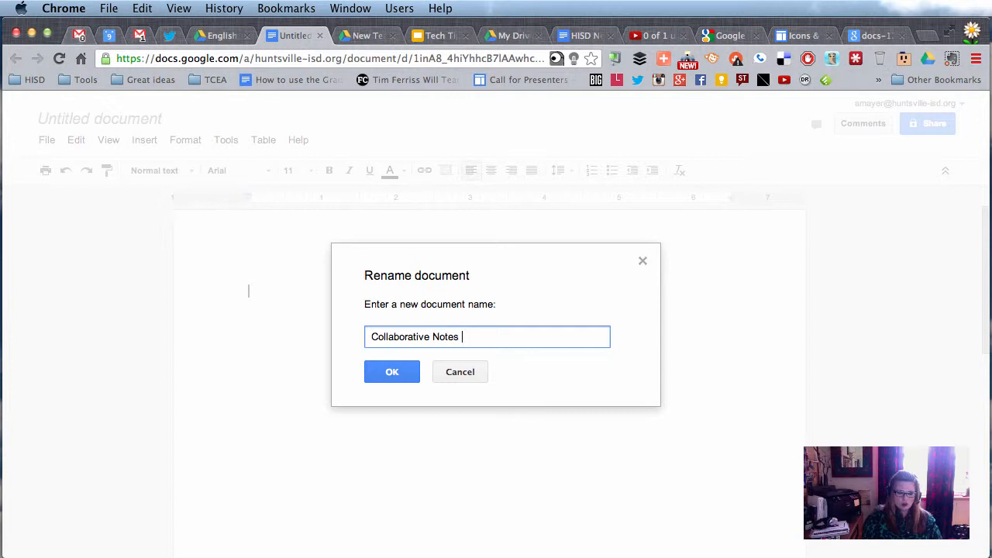
pyautogui.write('8')
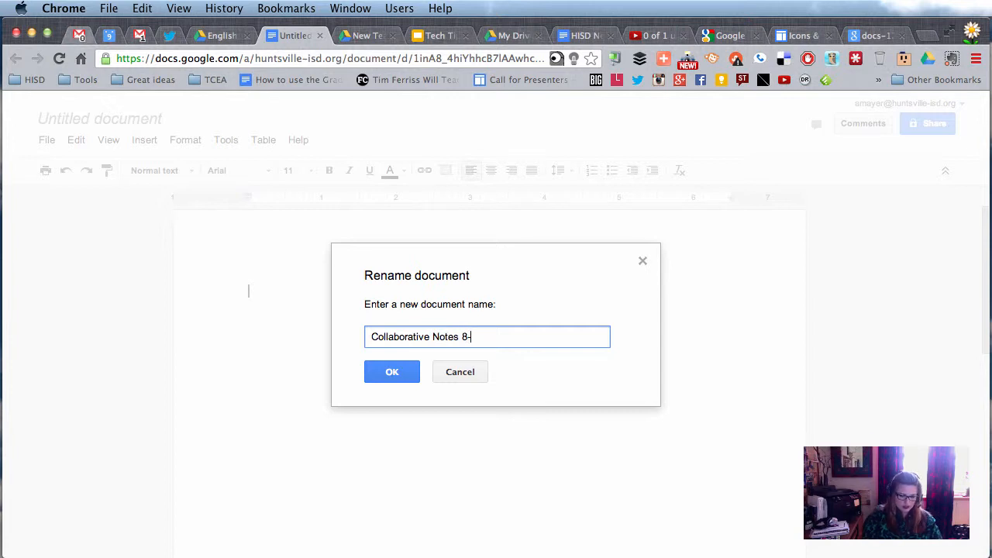
pyautogui.write('-14-13')
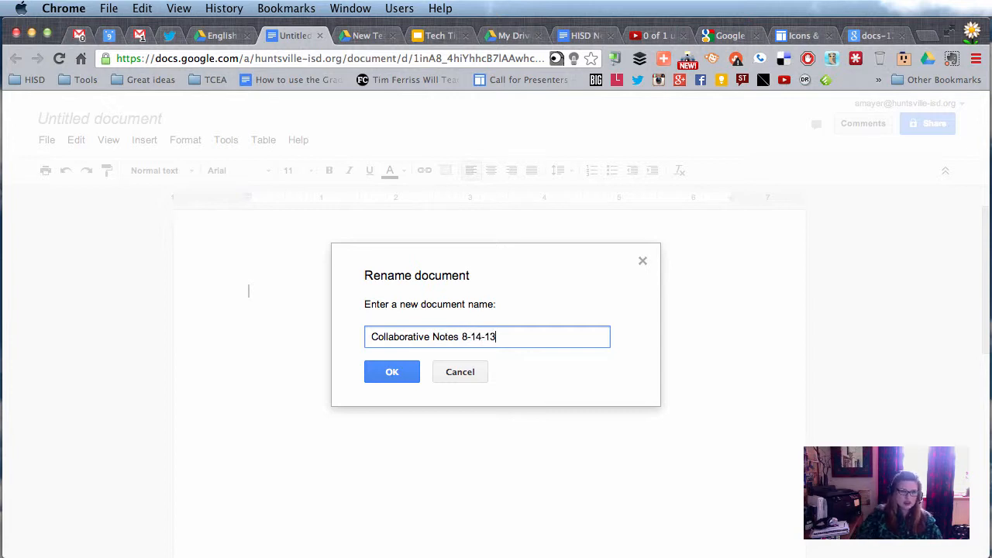
pyautogui.click(397, 377)
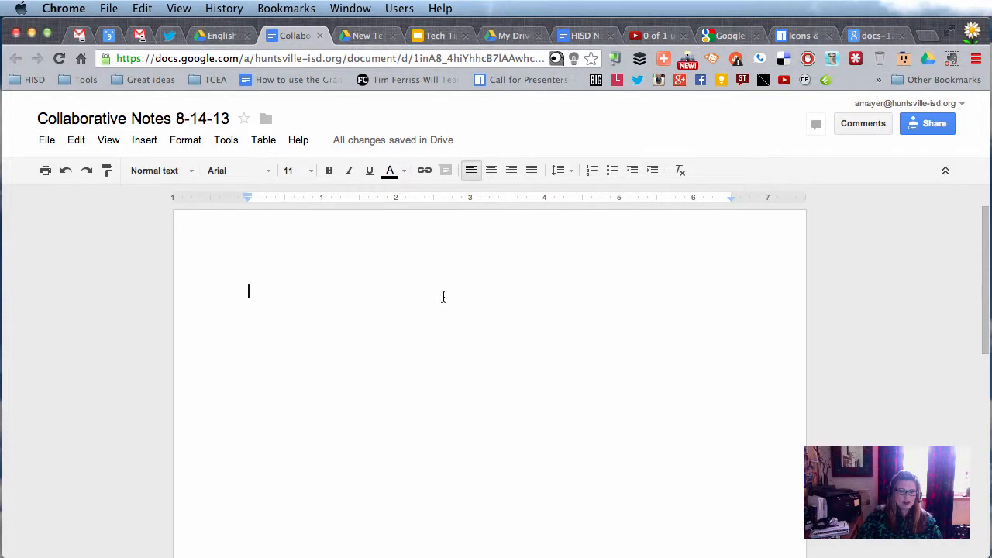
# Switch the document's page setup orientation to Landscape
pyautogui.click(47, 140)
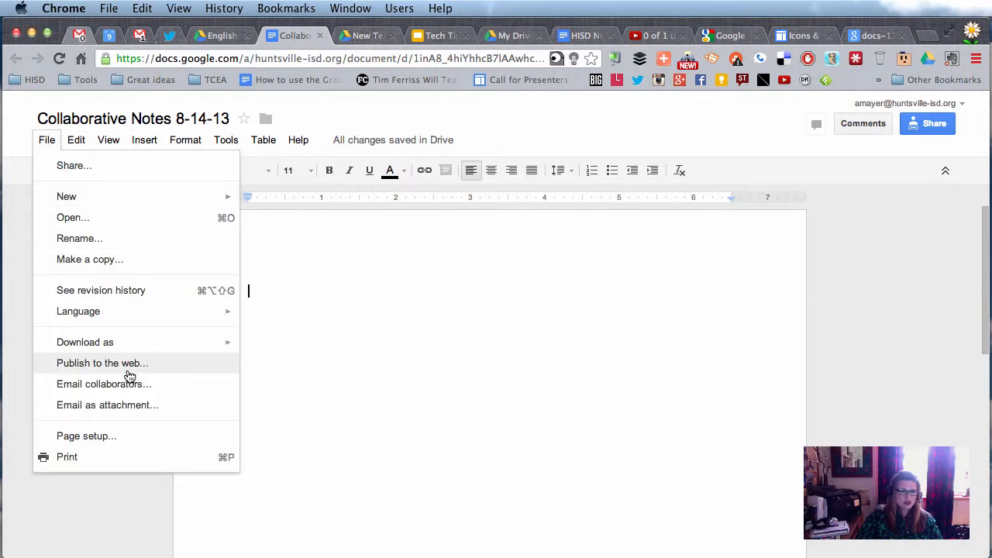
pyautogui.click(127, 436)
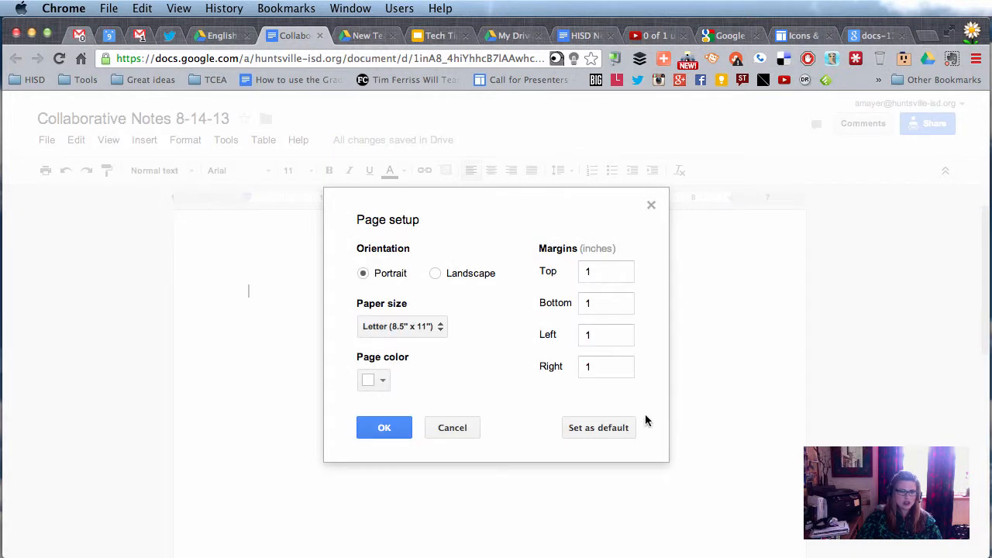
pyautogui.click(437, 273)
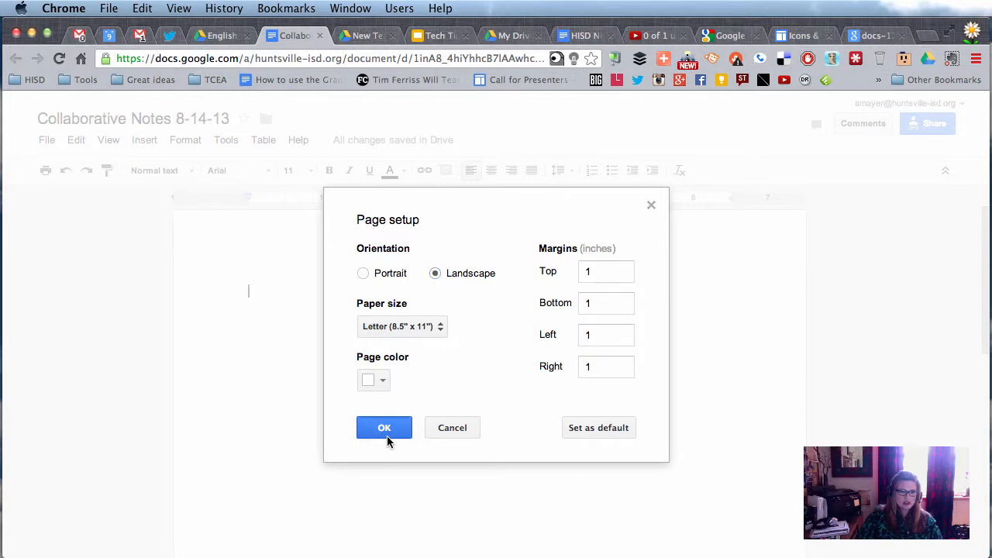
pyautogui.click(384, 429)
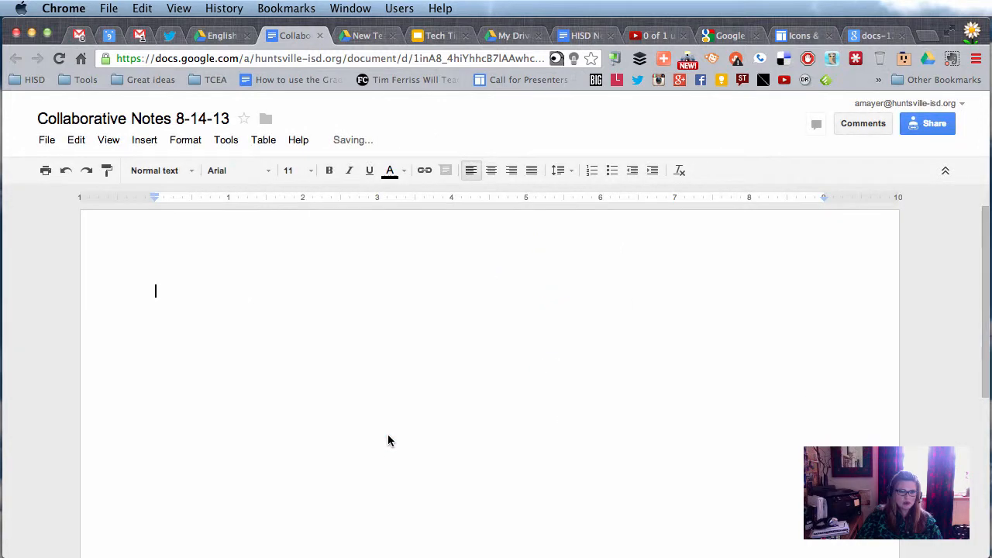
pyautogui.click(275, 141)
pyautogui.moveTo(359, 169)
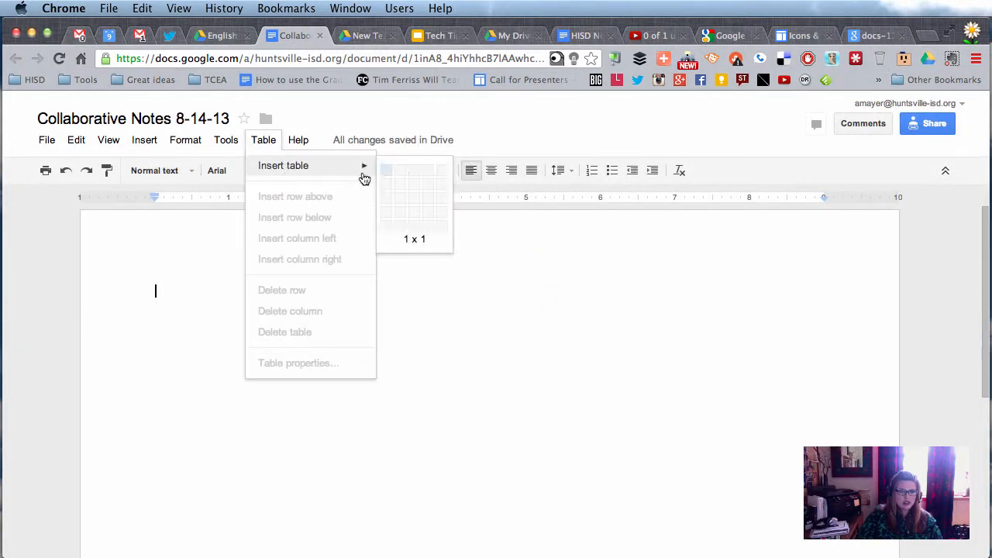
# Insert a 3×2 table and enter the first student's name with 'Big' beneath it
pyautogui.click(408, 190)
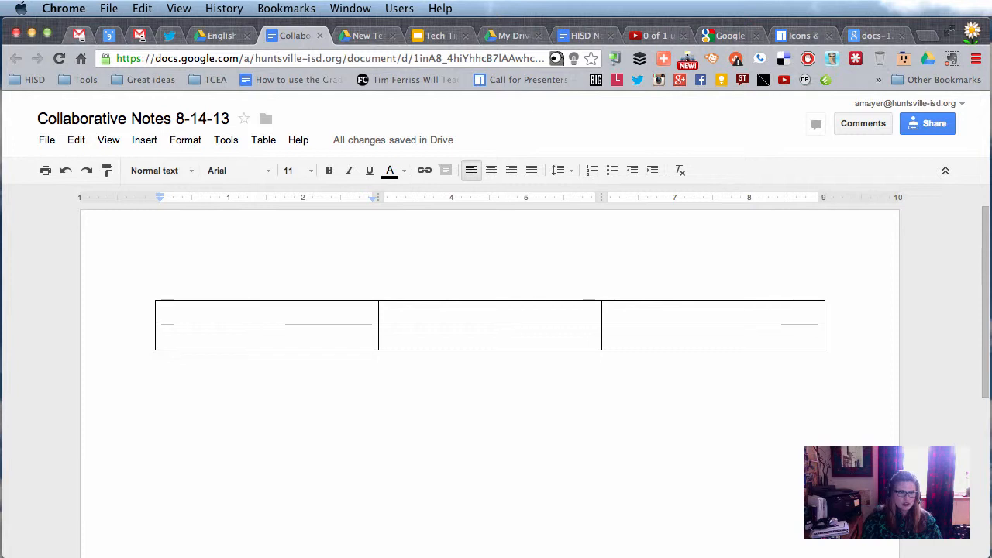
pyautogui.write('Maria')
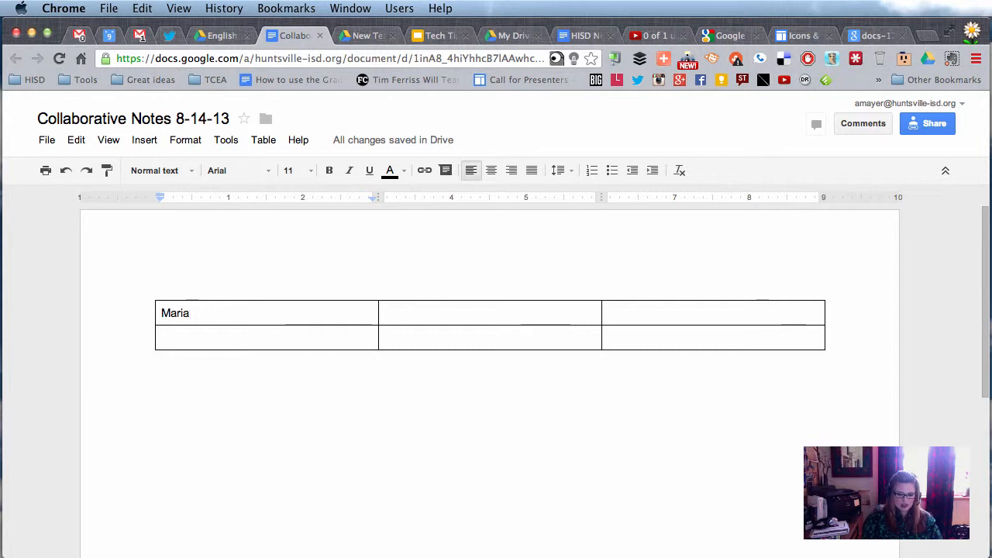
pyautogui.press('Return')
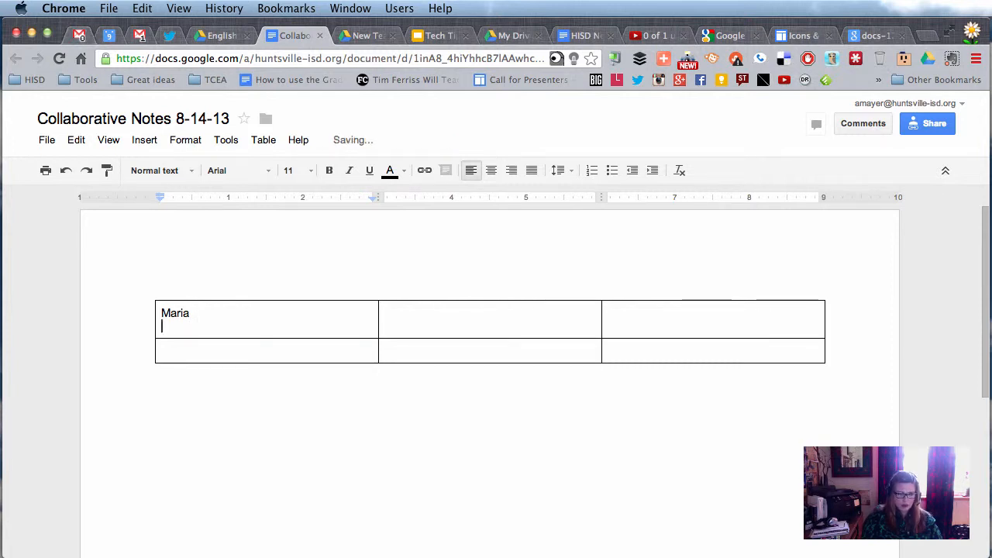
pyautogui.write('Big Ideas')
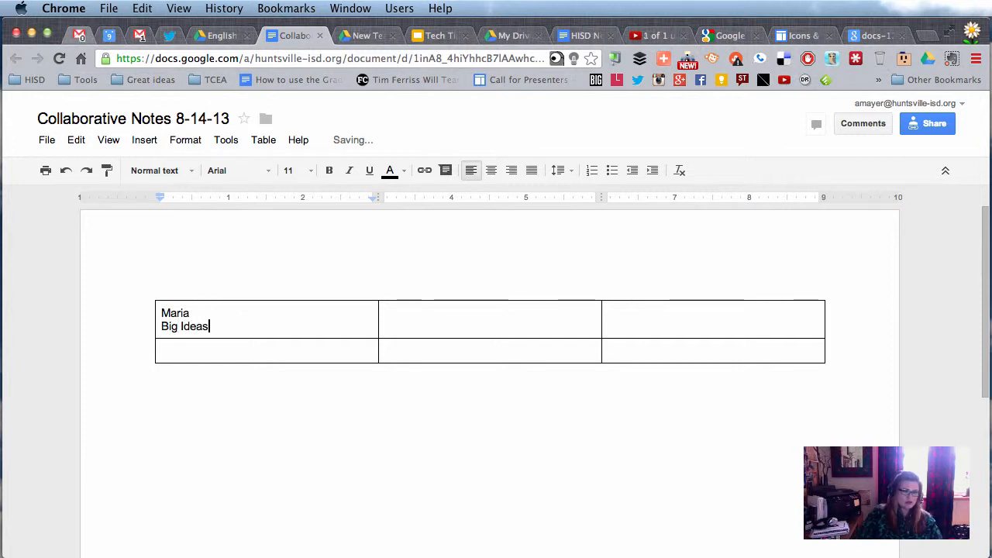
pyautogui.moveTo(217, 327); pyautogui.dragTo(163, 299)
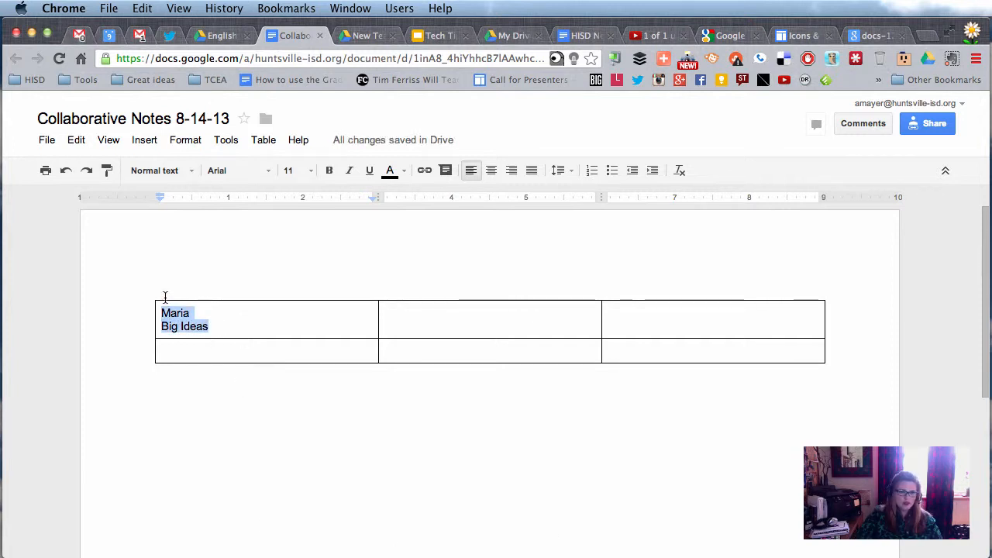
# Fill the second and third top cells with student names plus topics Websites and Assignments
pyautogui.click(407, 326)
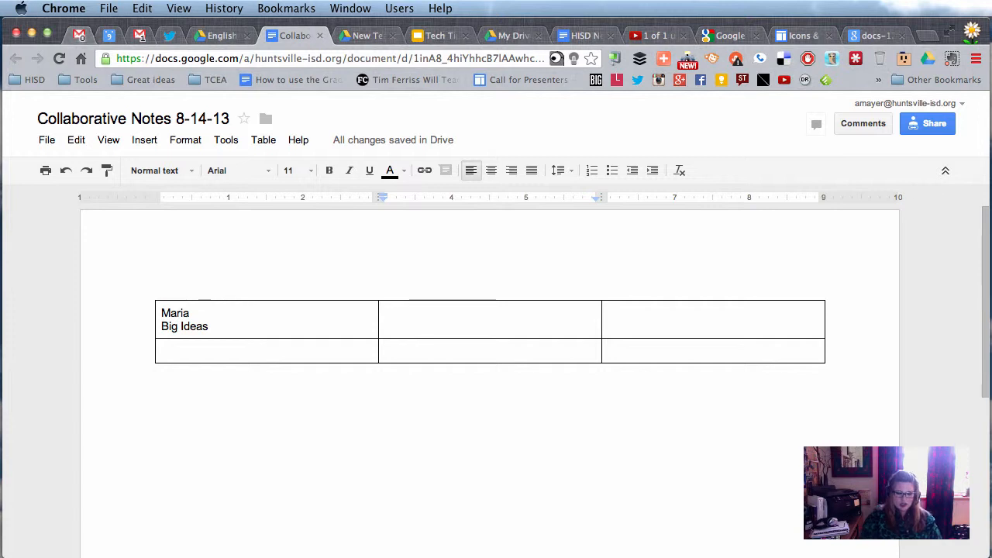
pyautogui.write('Tony')
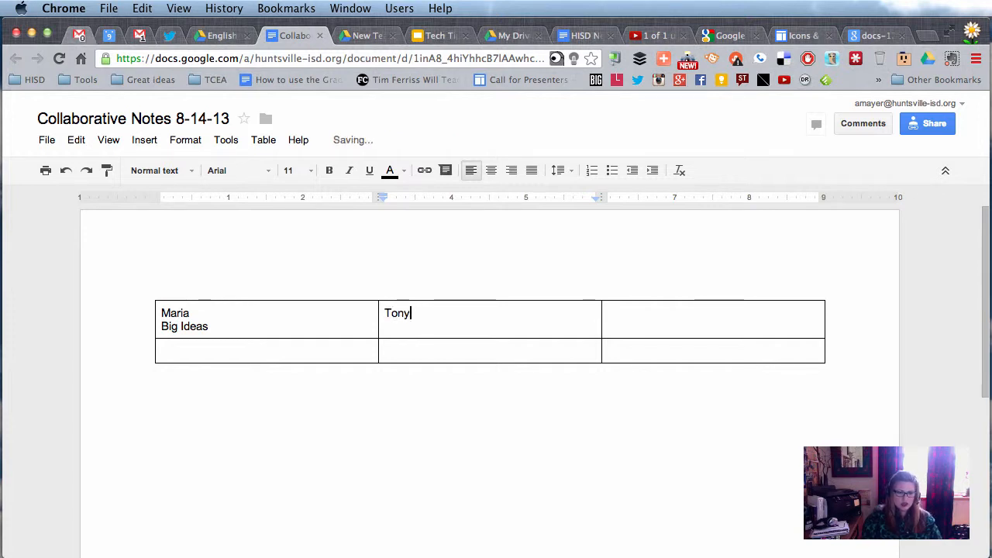
pyautogui.press('Return')
pyautogui.write('W')
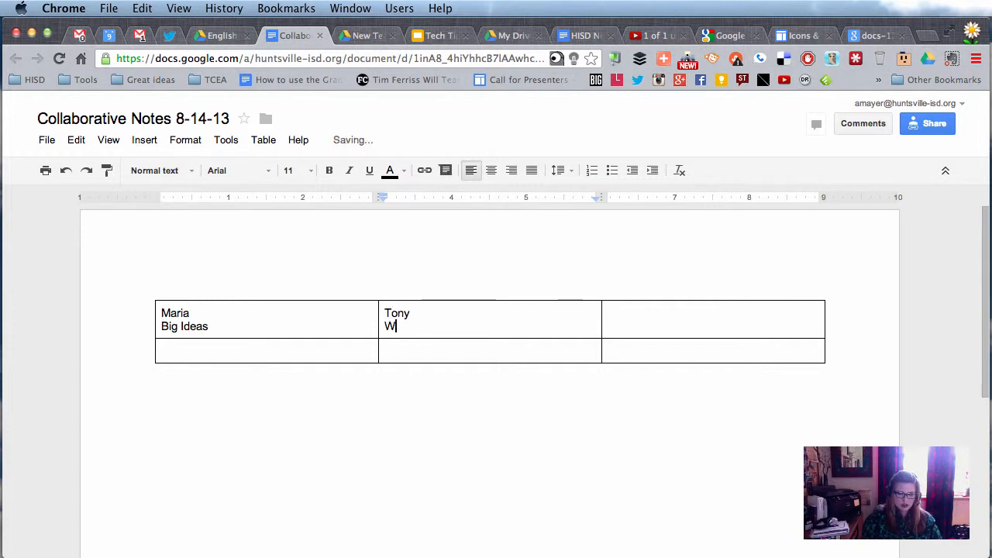
pyautogui.write('ebsites')
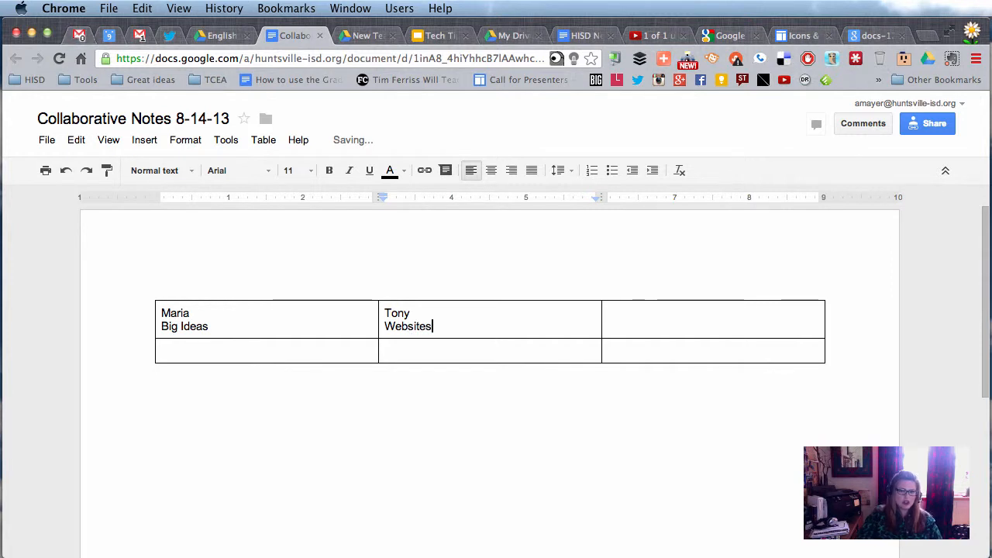
pyautogui.click(681, 317)
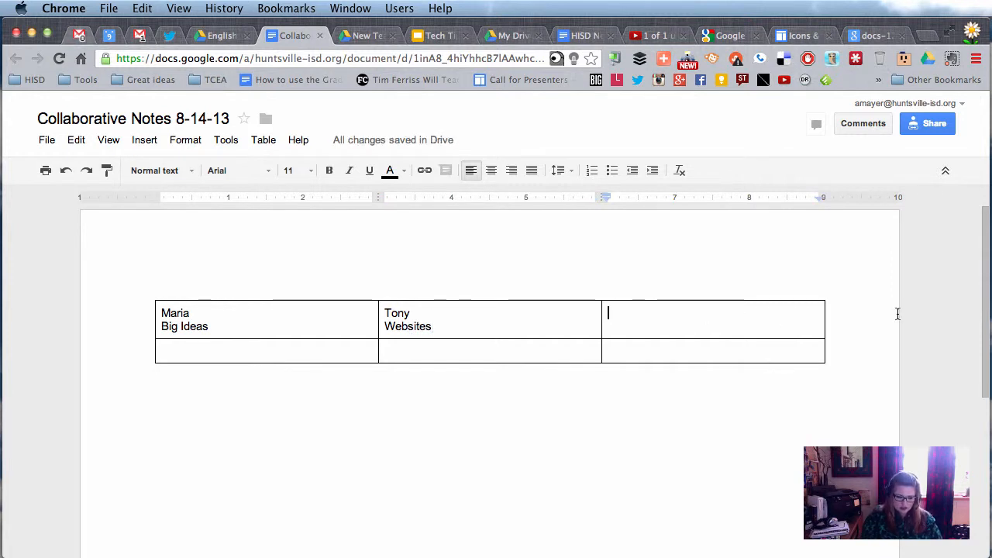
pyautogui.write('Sally')
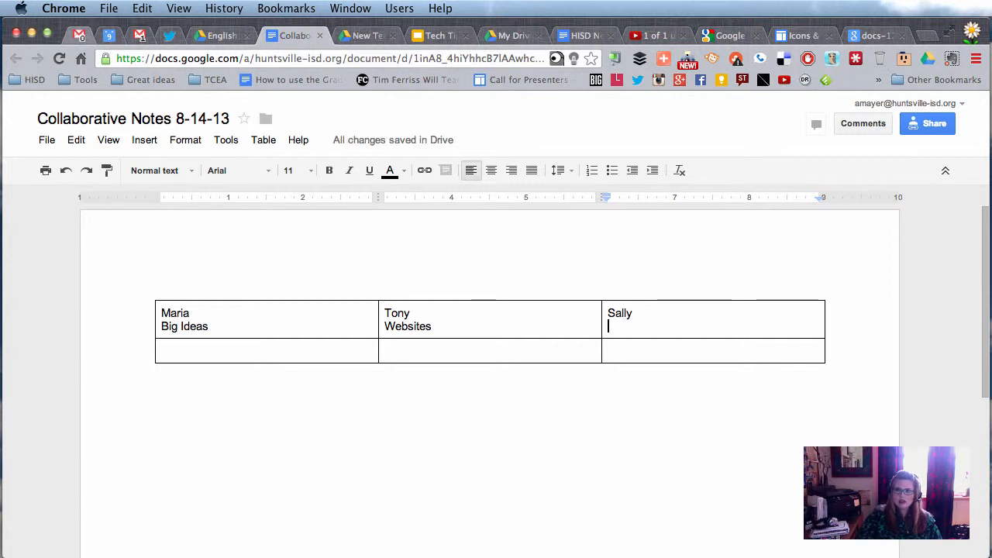
pyautogui.write('A')
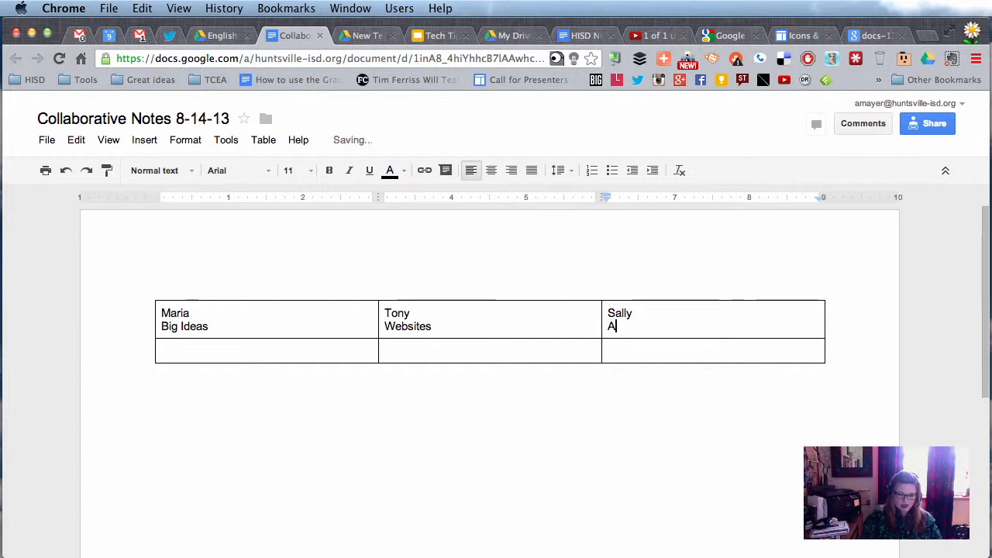
pyautogui.write('ssignments')
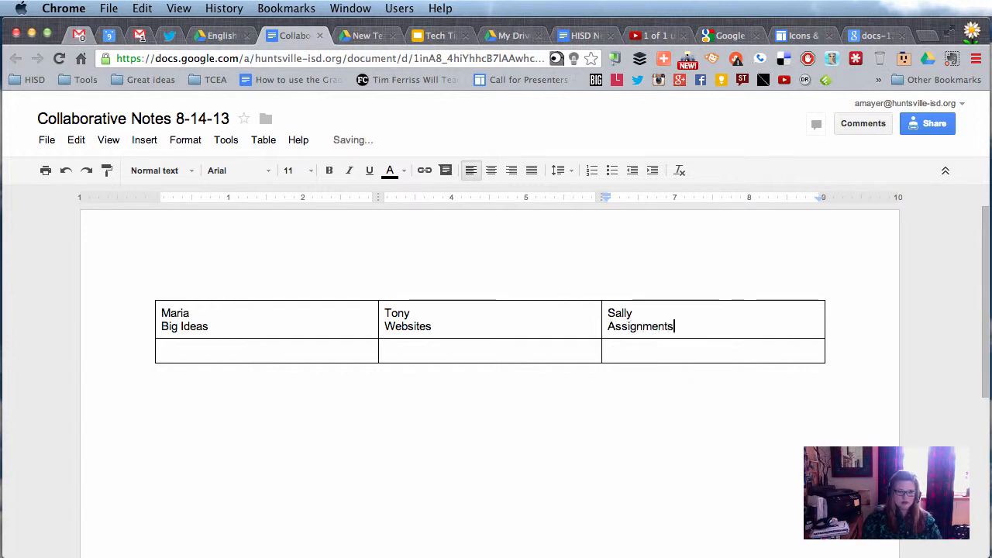
pyautogui.doubleClick(172, 312)
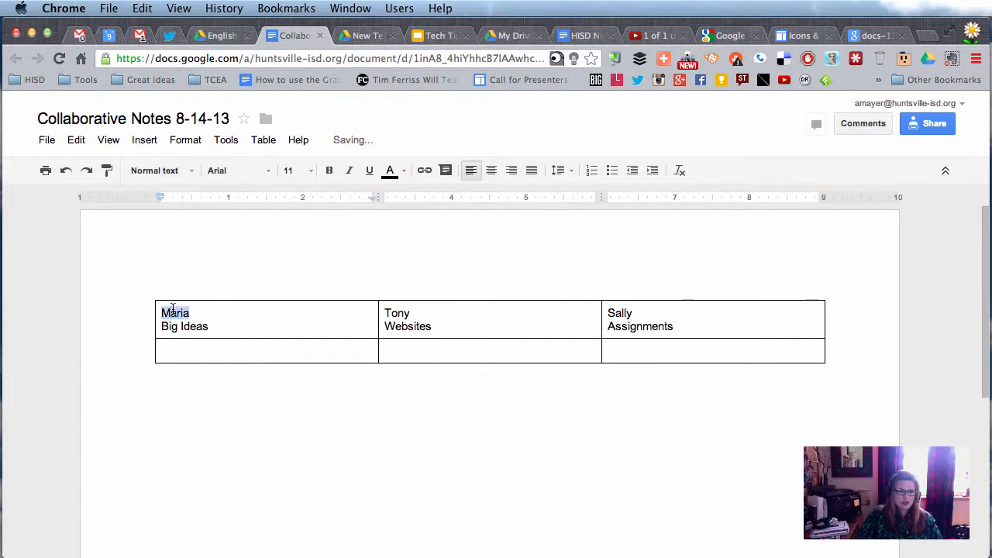
pyautogui.click(238, 170)
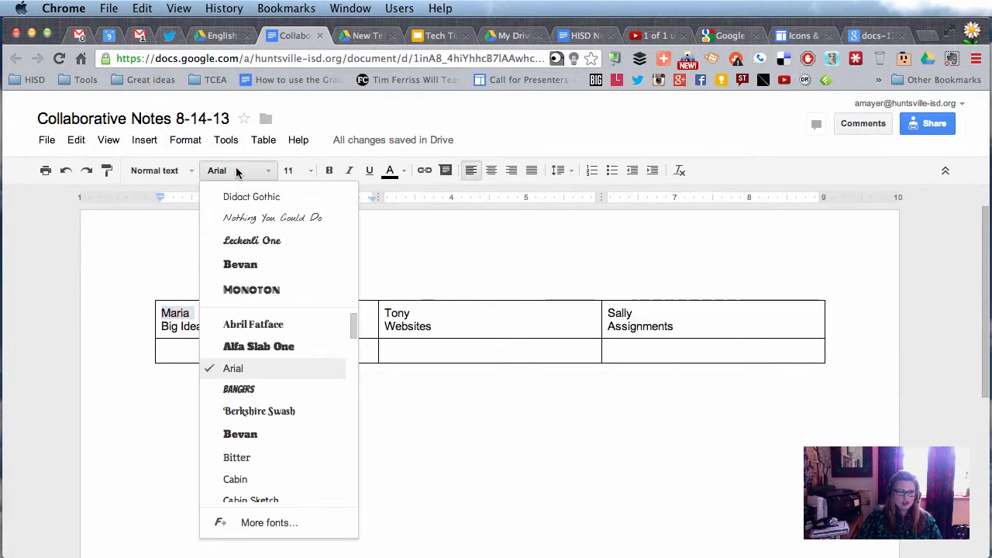
pyautogui.click(281, 524)
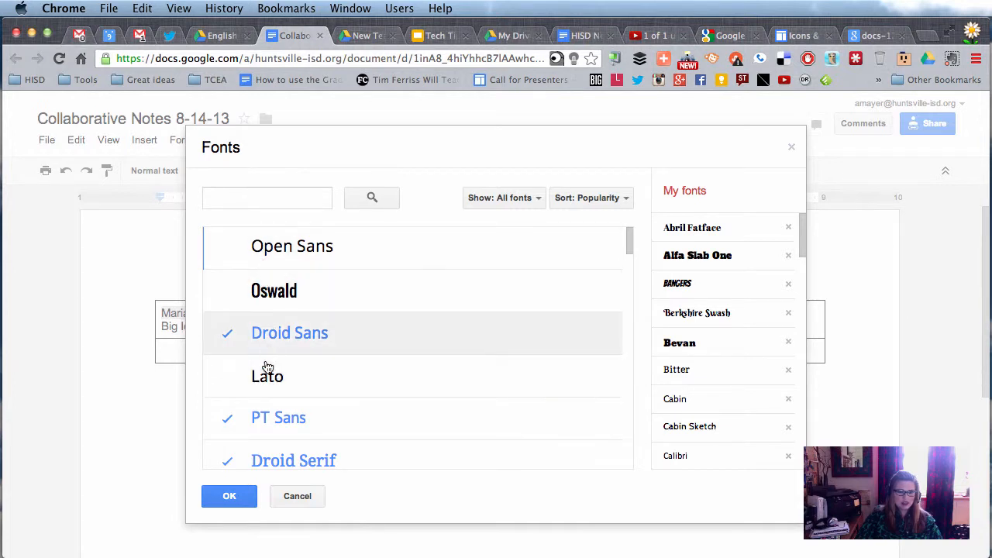
pyautogui.click(303, 496)
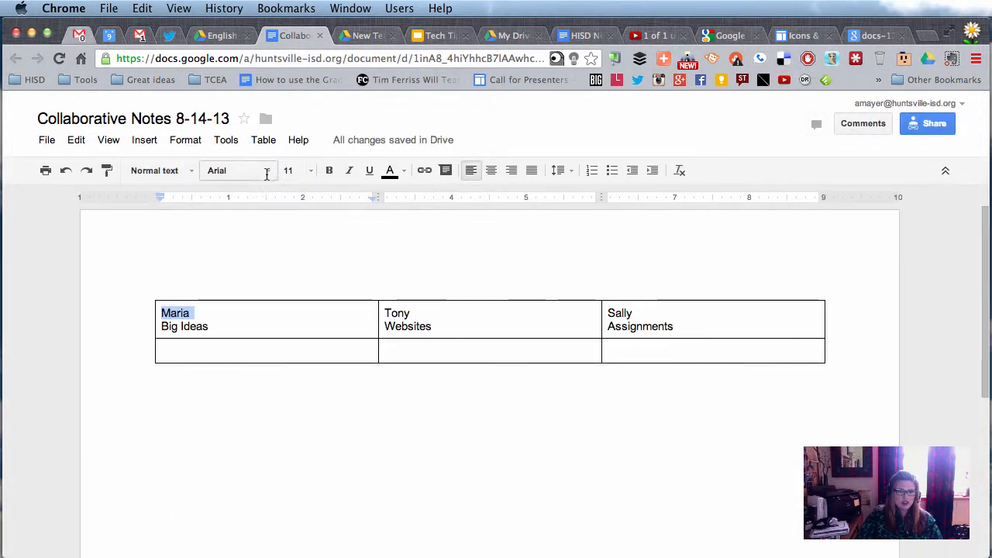
pyautogui.click(188, 312)
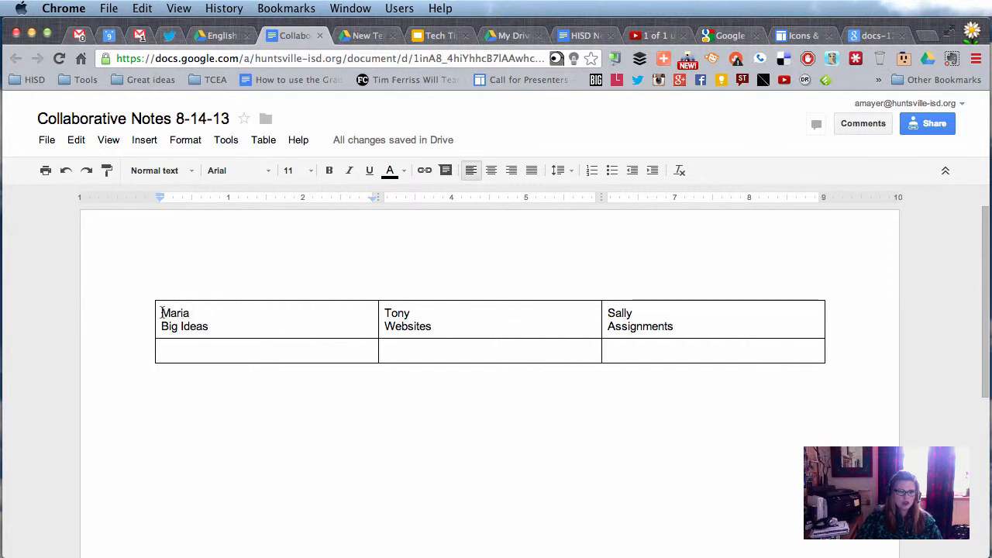
pyautogui.moveTo(162, 311); pyautogui.dragTo(199, 311)
pyautogui.click(213, 346)
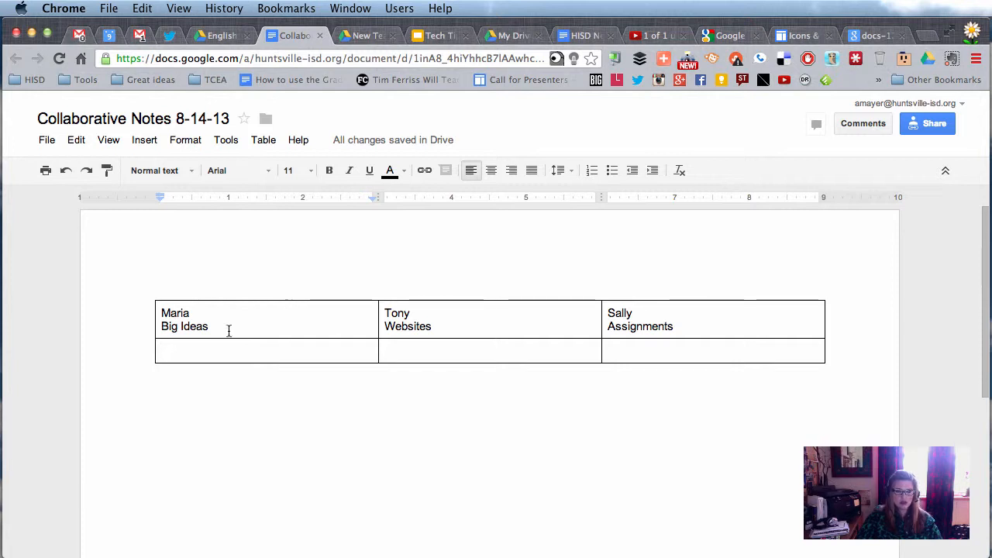
pyautogui.moveTo(157, 314); pyautogui.dragTo(233, 323)
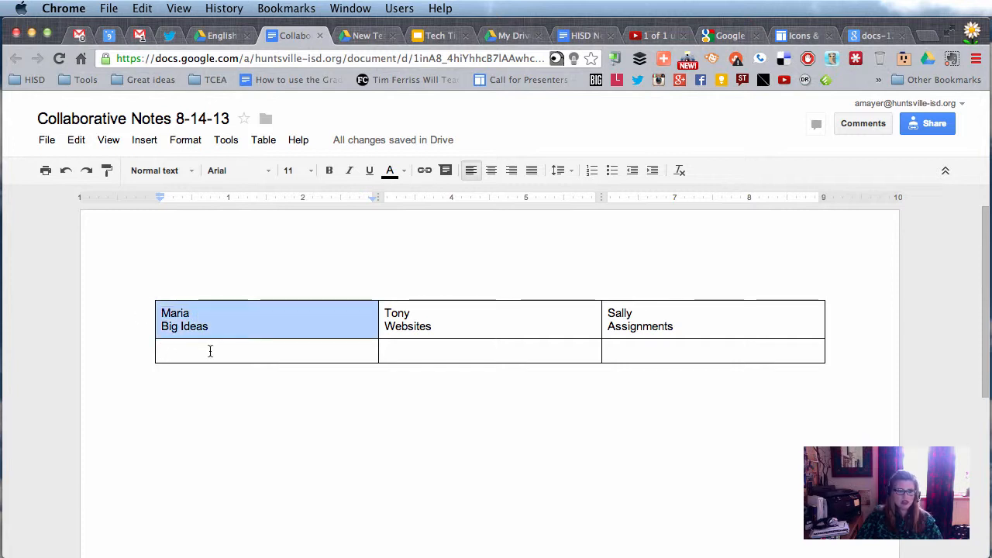
# Type six lines of placeholder text into the cell under Big Ideas, then open sharing
pyautogui.click(210, 352)
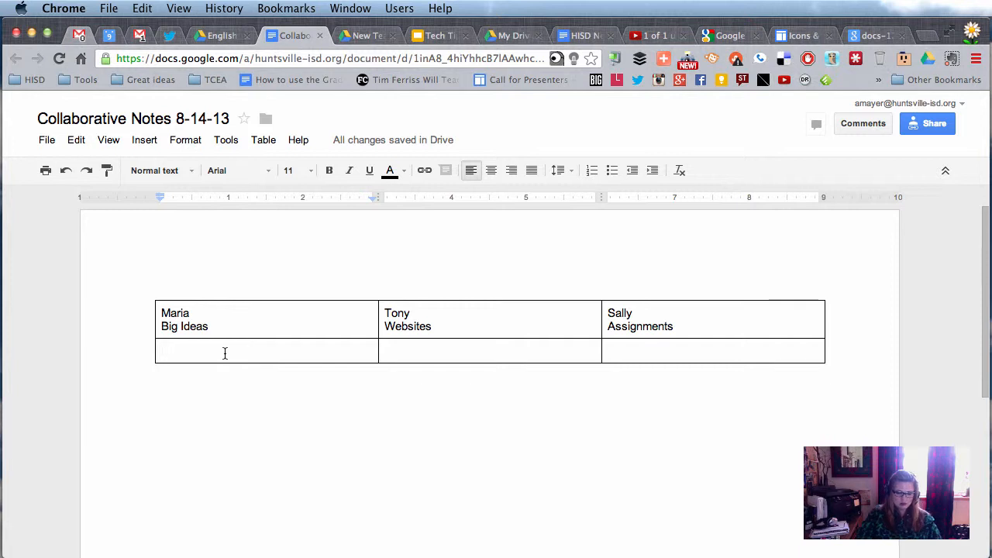
pyautogui.write(';alkjsdf;lkajsd;flkjas;dlkfja;slkdjf;aslkdjf;alksjdf;laksjdf;laksjdfl;k')
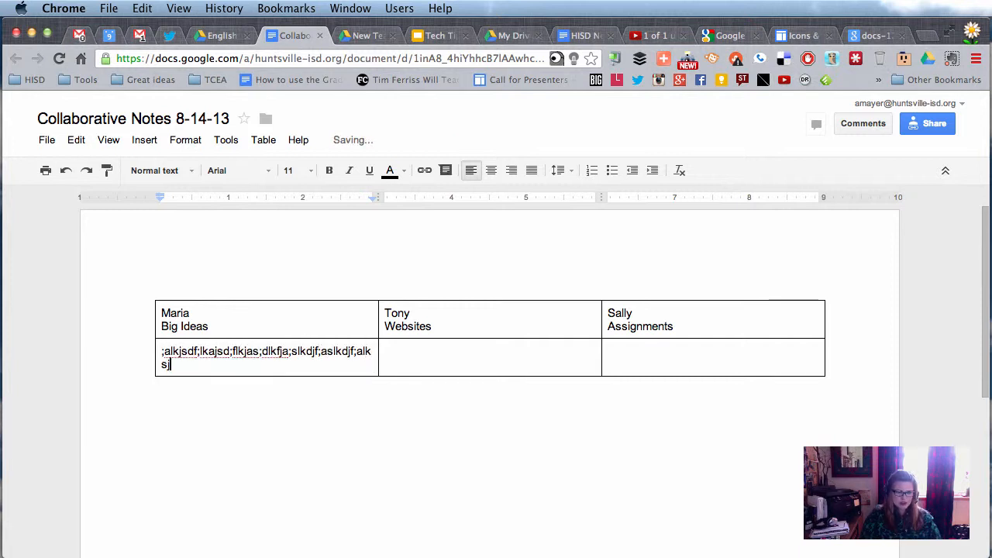
pyautogui.press('Return')
pyautogui.write('a;lksdjf;laksjdf')
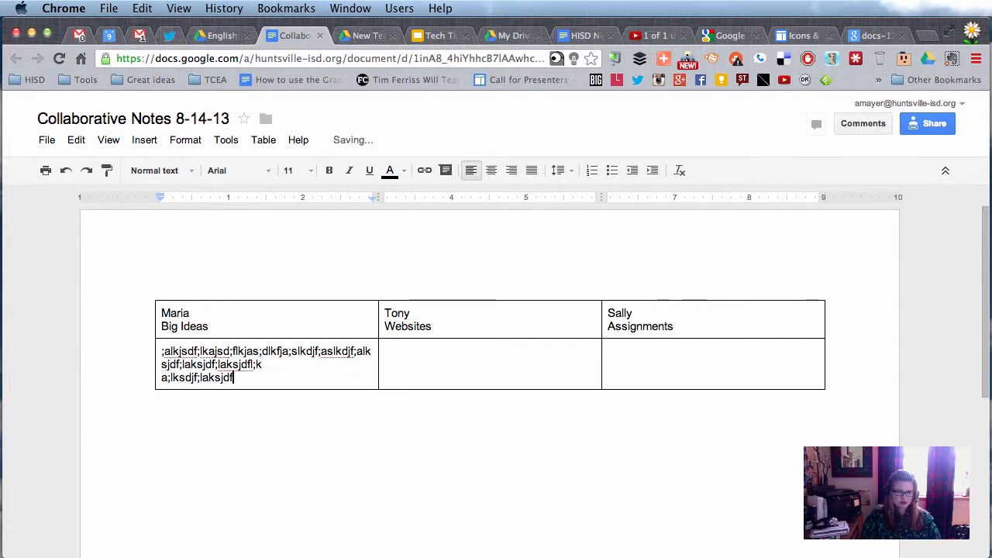
pyautogui.press('Return')
pyautogui.write(';')
pyautogui.press('Return')
pyautogui.write(';alksdf;lkajsfd')
pyautogui.press('Return')
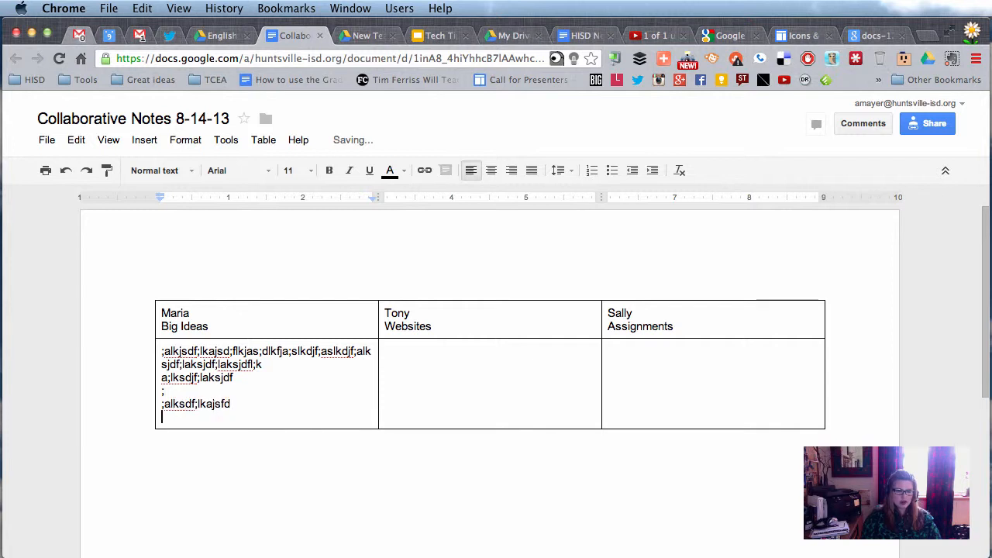
pyautogui.write(';akja;lksjdf;alksdf')
pyautogui.press('Return')
pyautogui.press('Return')
pyautogui.write('a;lsdkfja;lskdfj;alksjdfl;aksdfj')
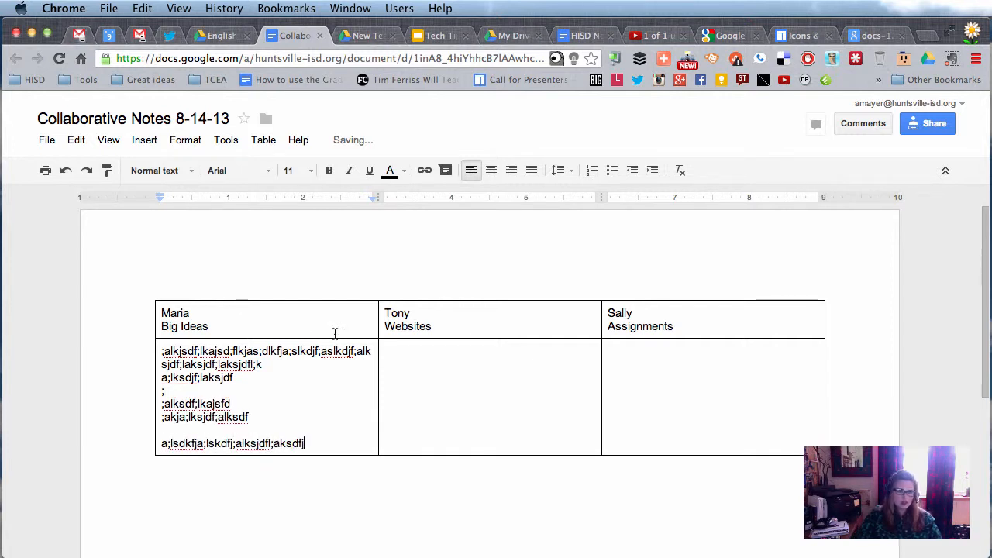
pyautogui.click(454, 363)
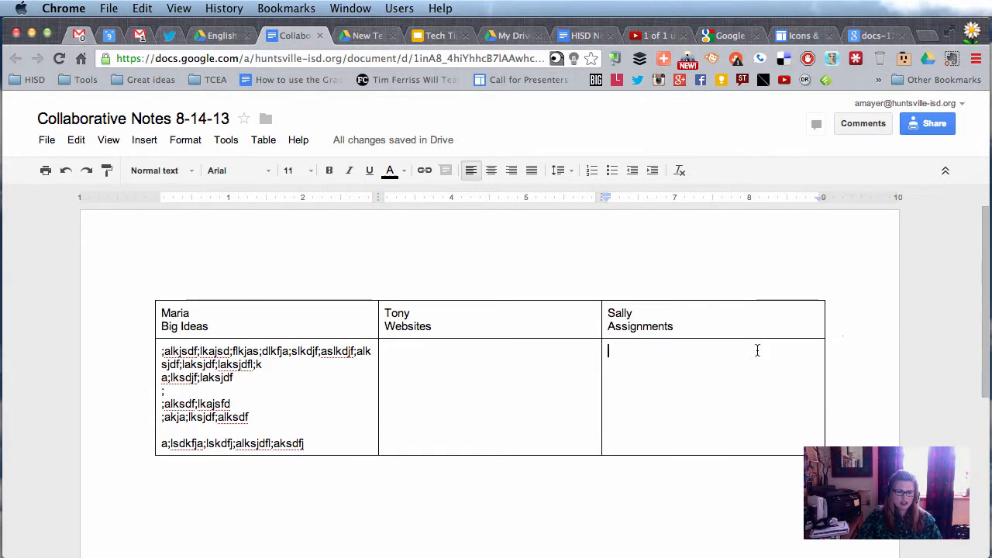
pyautogui.click(933, 126)
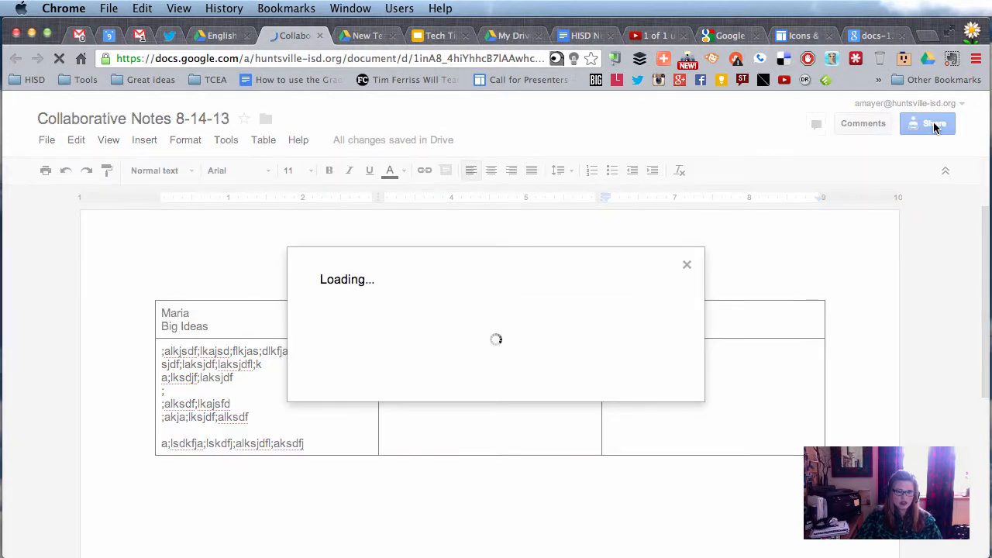
# Invite the first student's school account to the document with Can edit access
pyautogui.click(371, 448)
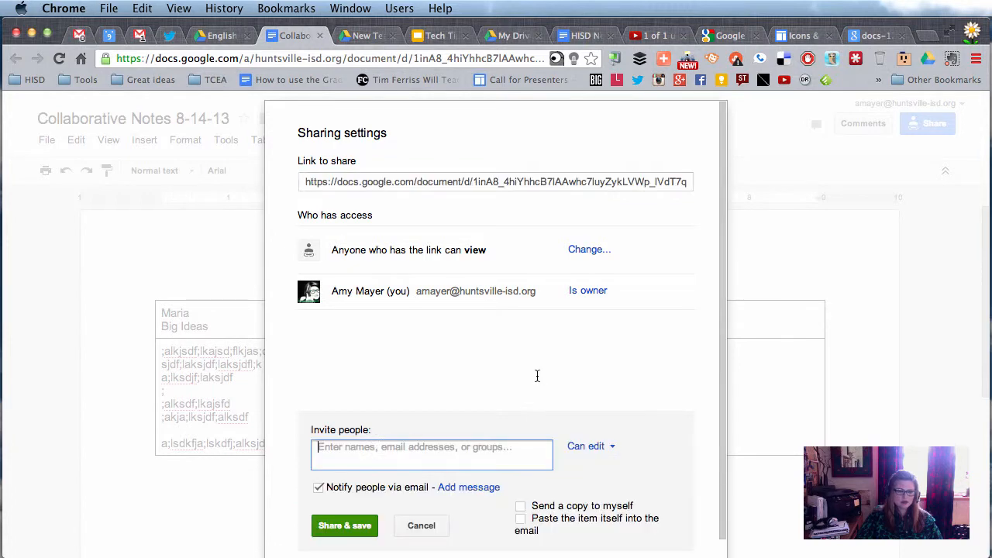
pyautogui.write('maria')
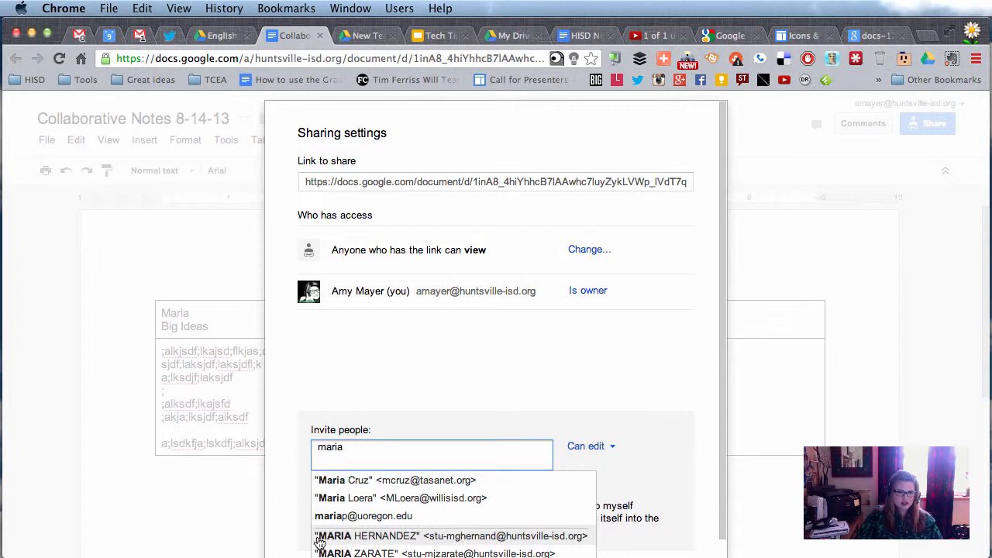
pyautogui.click(403, 538)
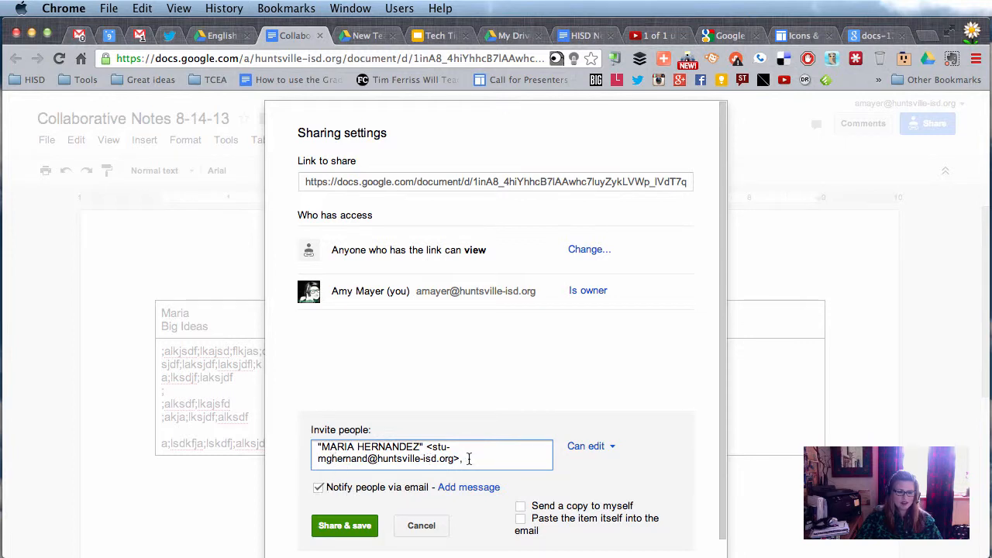
pyautogui.moveTo(468, 458); pyautogui.dragTo(273, 445)
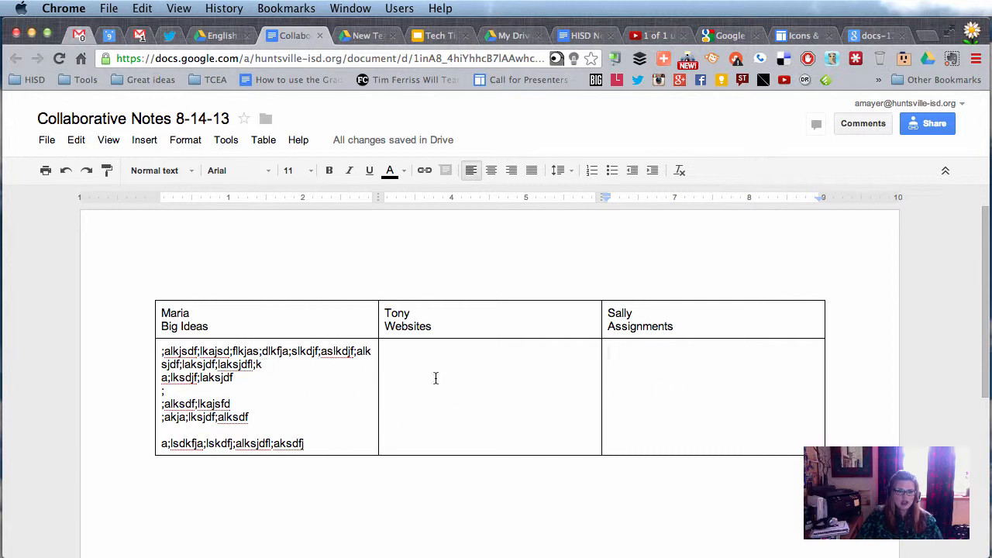
pyautogui.moveTo(225, 326); pyautogui.dragTo(161, 326)
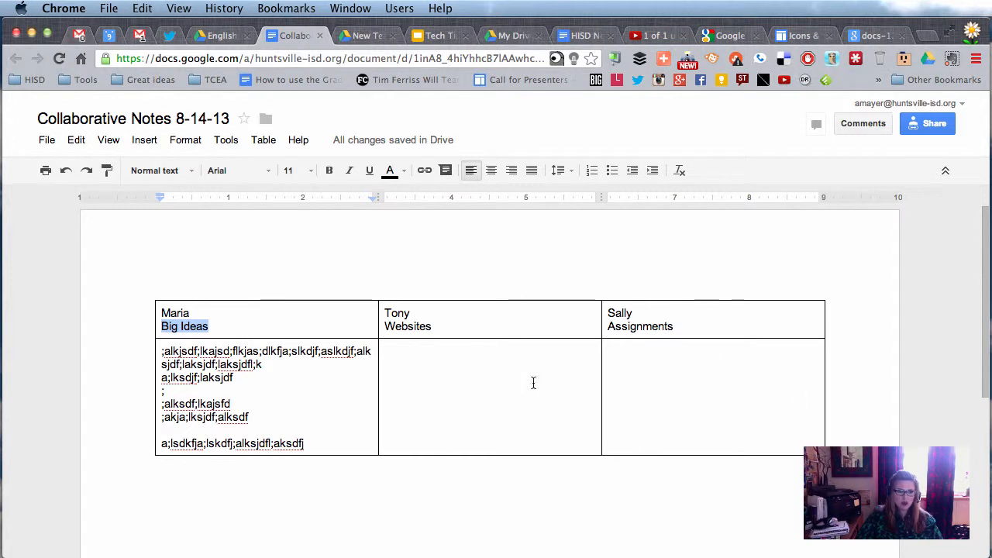
pyautogui.click(686, 383)
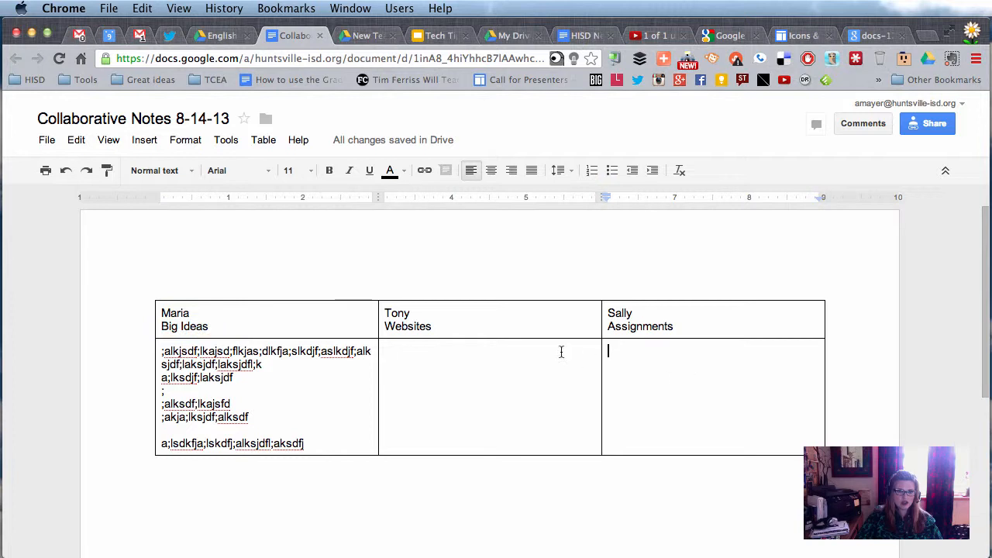